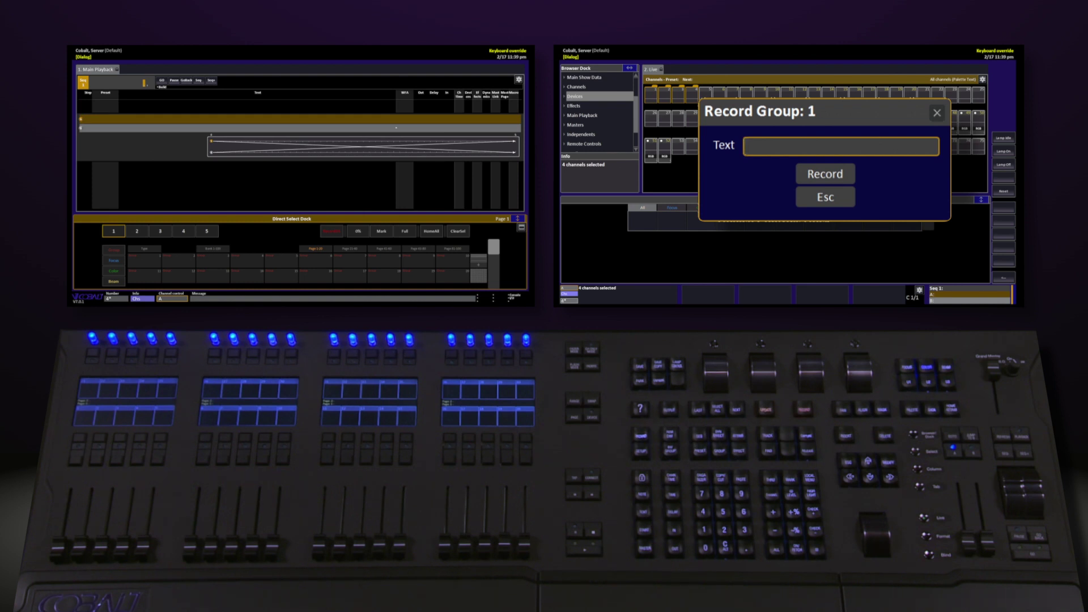
{"action": "type", "text": "S"}
{"action": "type", "text": "pecials"}
Confirm recording the four channels as group 1 with the label 'Specials'
{"action": "key", "text": "Down"}
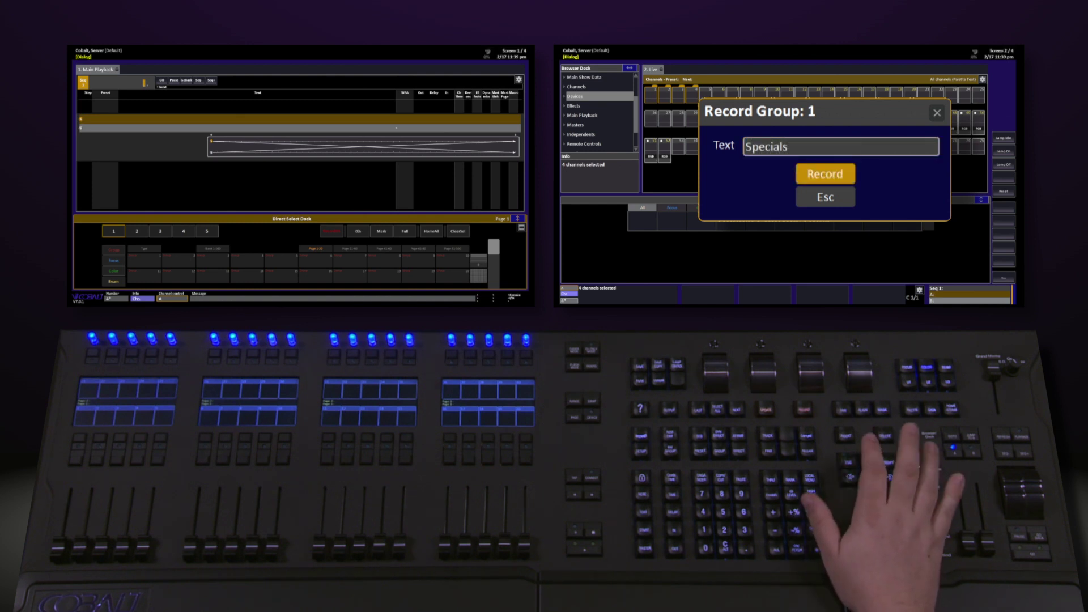
{"action": "key", "text": "Return"}
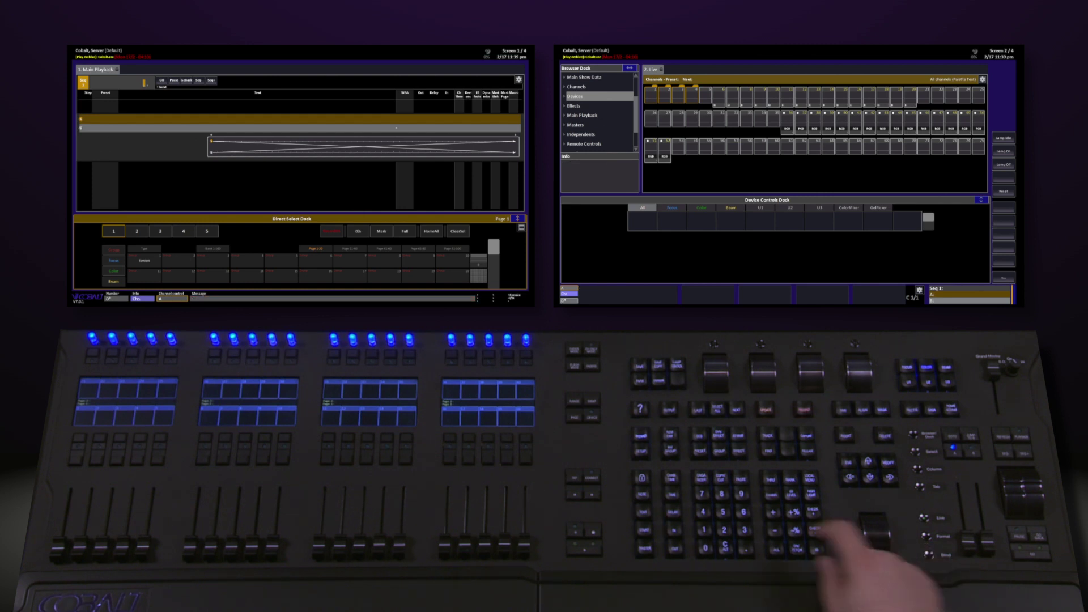
{"action": "type", "text": "1"}
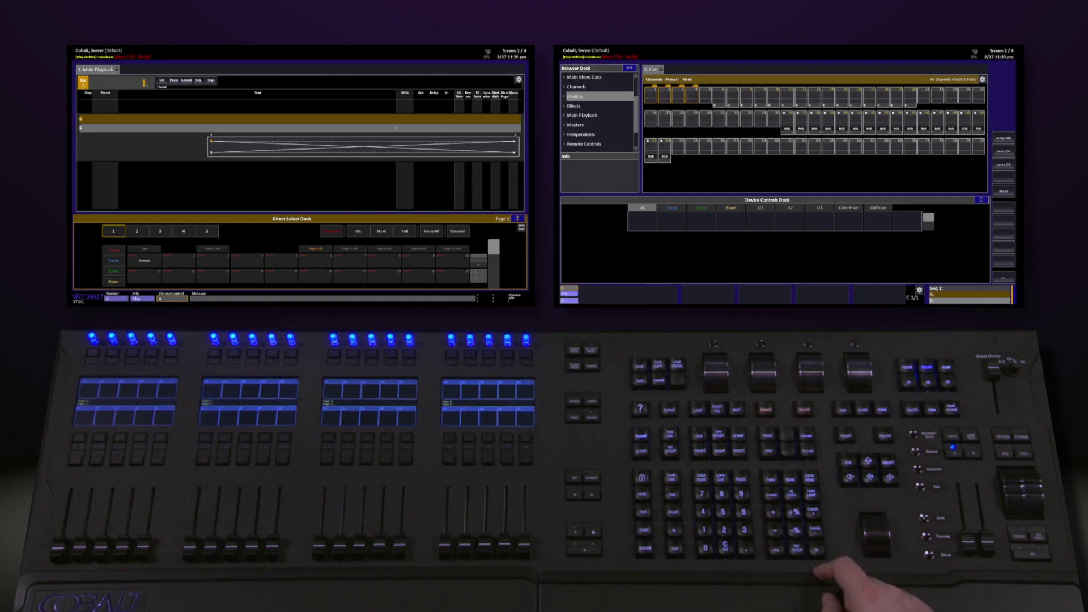
{"action": "key", "text": "Return"}
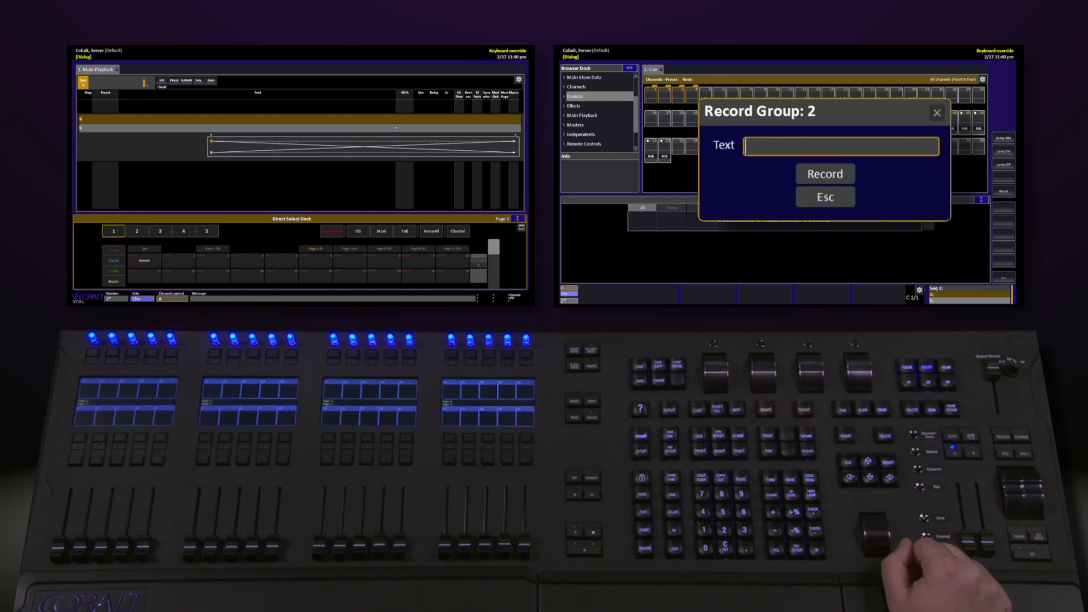
{"action": "key", "text": "Return"}
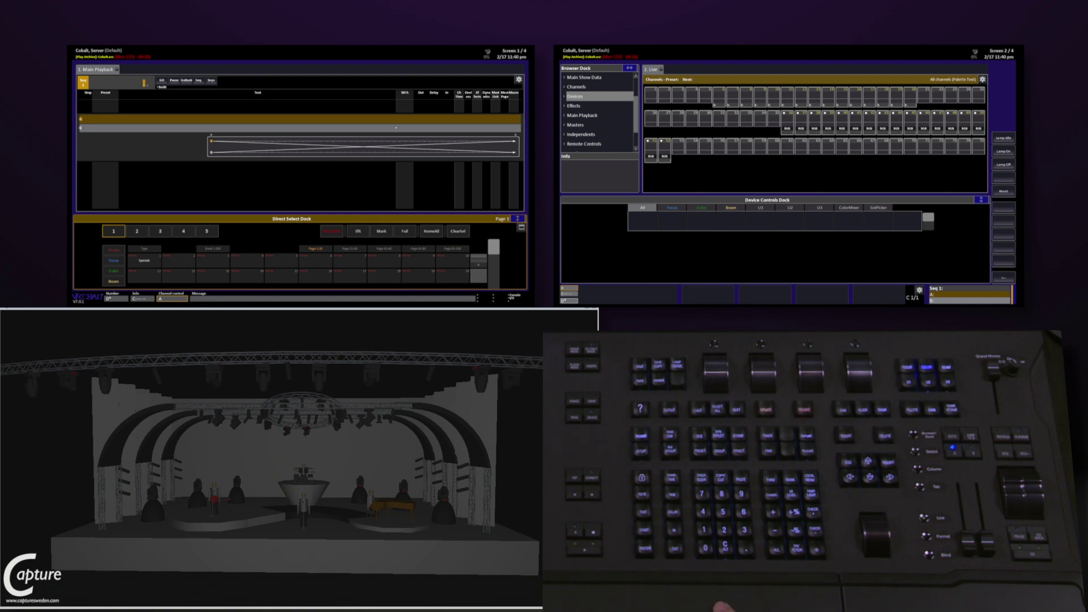
{"action": "type", "text": "1 thru 4"}
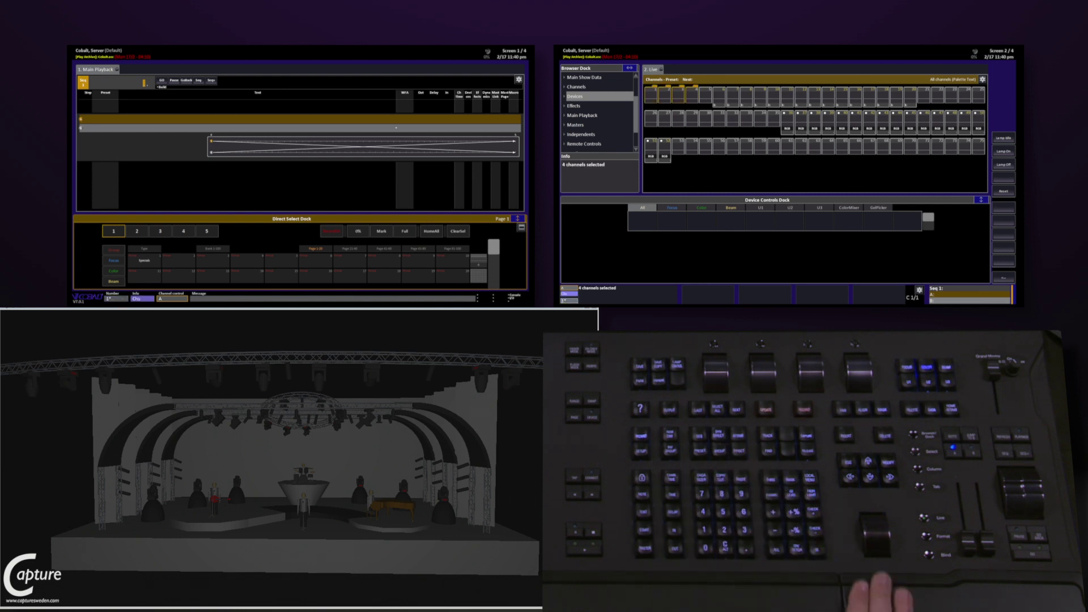
Bring channels 1 through 4 up to a level, then clear the selection
{"action": "key", "text": "Return"}
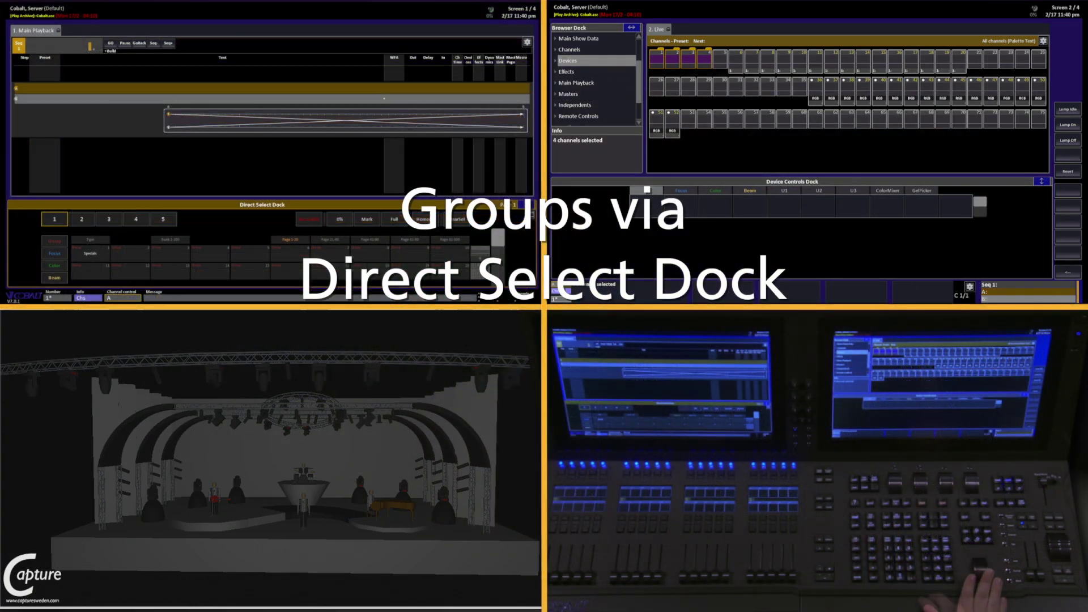
{"action": "key", "text": "Escape"}
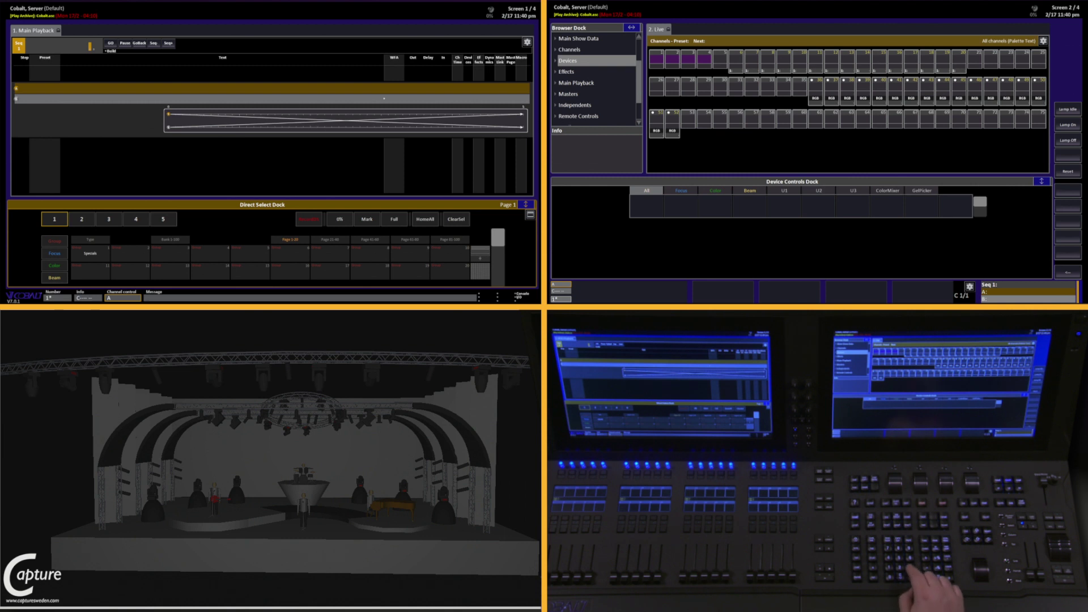
{"action": "type", "text": "36"}
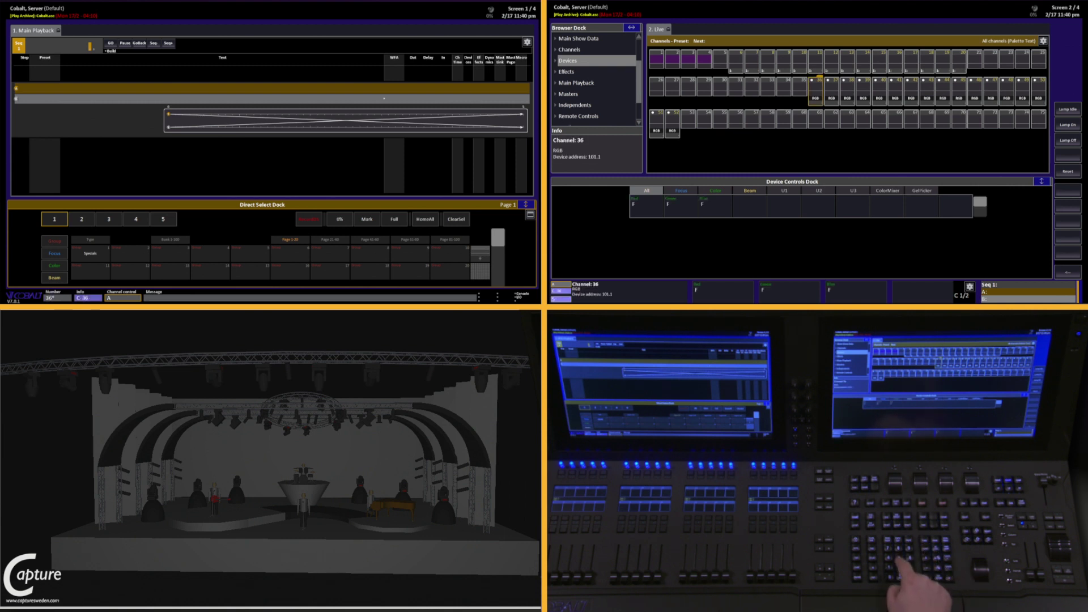
{"action": "type", "text": "t"}
{"action": "type", "text": "52*"}
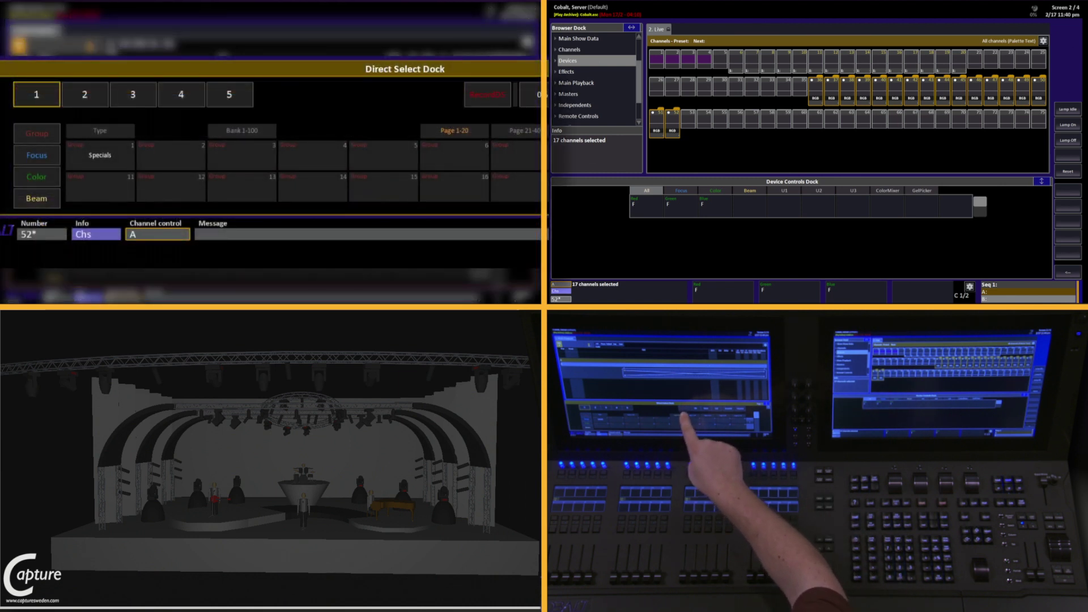
Arm the Direct Select group tiles and start recording channels 36–52 into group 4
{"action": "left_click", "coordinate": [487, 94]}
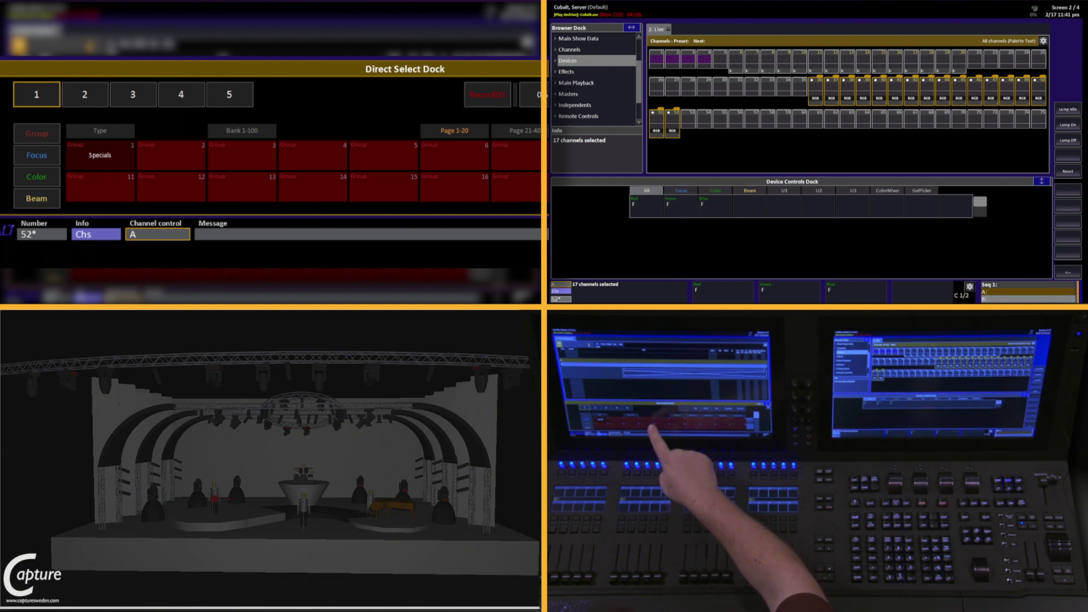
{"action": "left_click", "coordinate": [343, 158]}
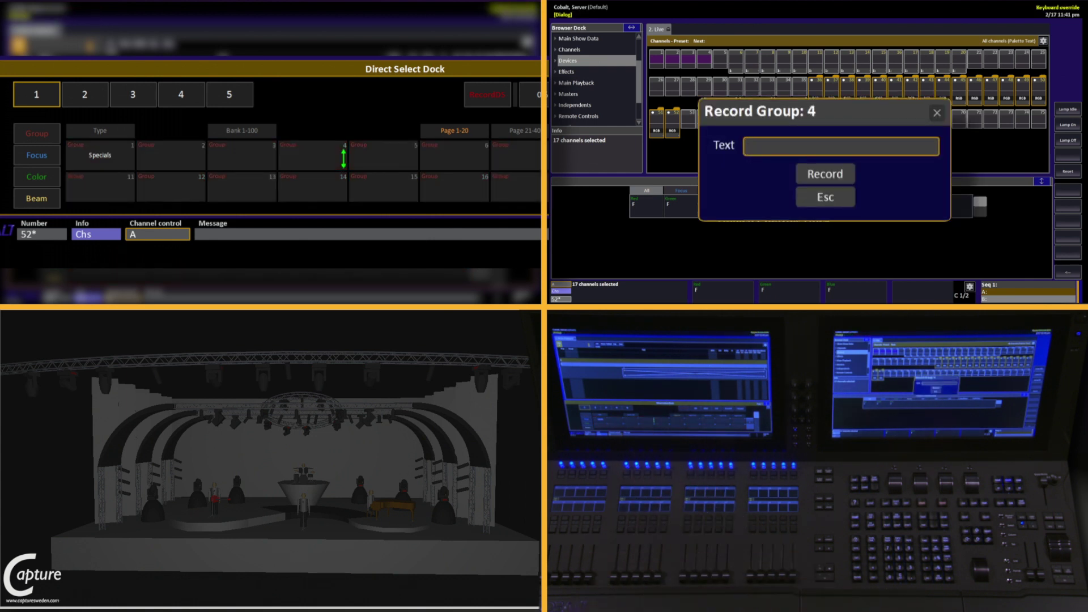
{"action": "type", "text": "L"}
{"action": "type", "text": "EDs"}
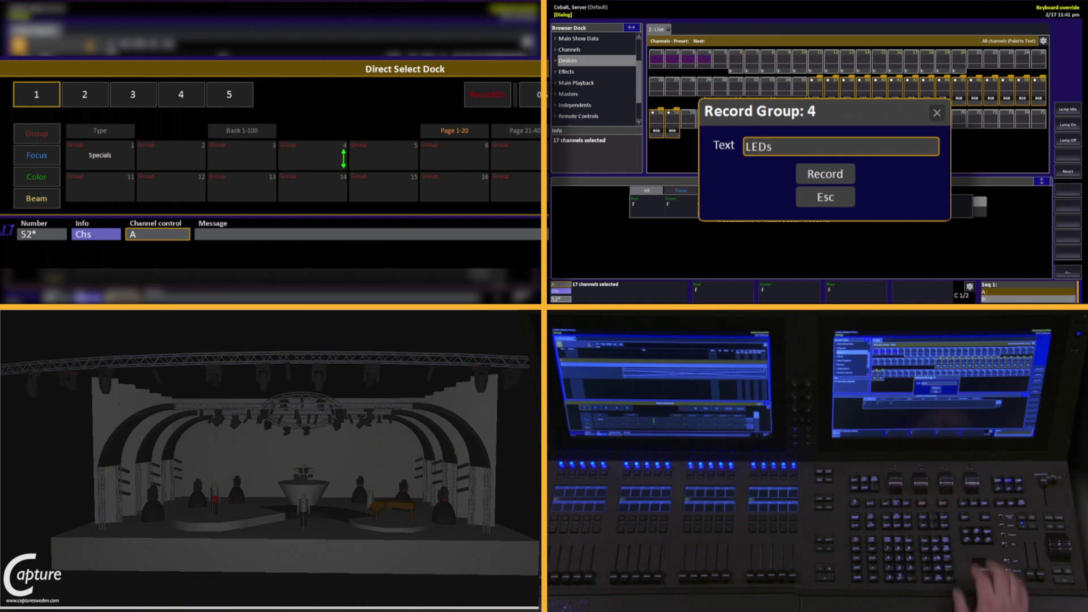
Confirm recording the 17 channels as group 4 with the label 'LEDs'
{"action": "key", "text": "Tab"}
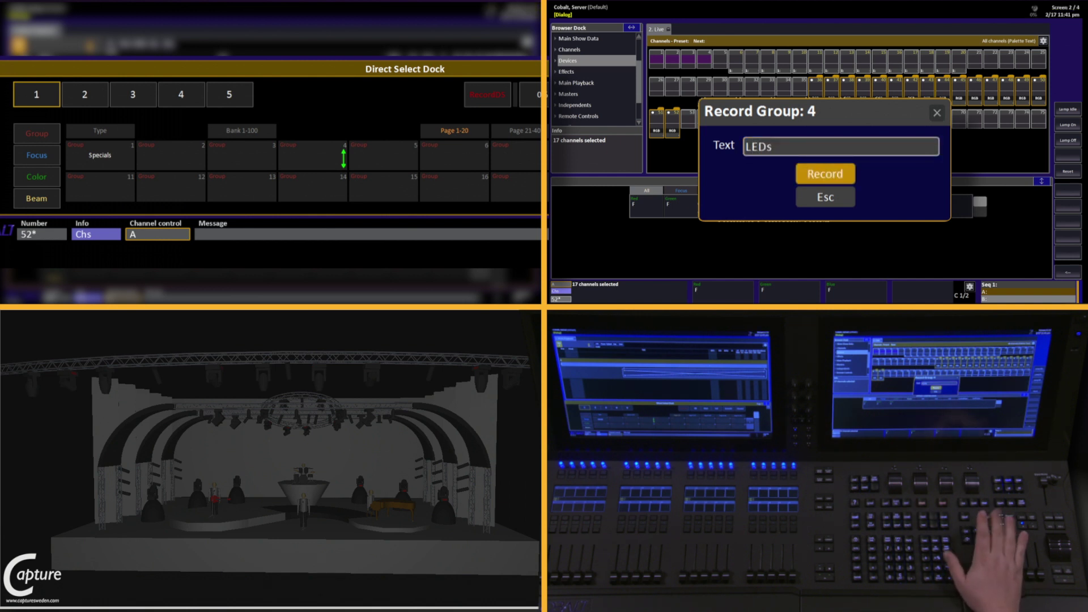
{"action": "key", "text": "Return"}
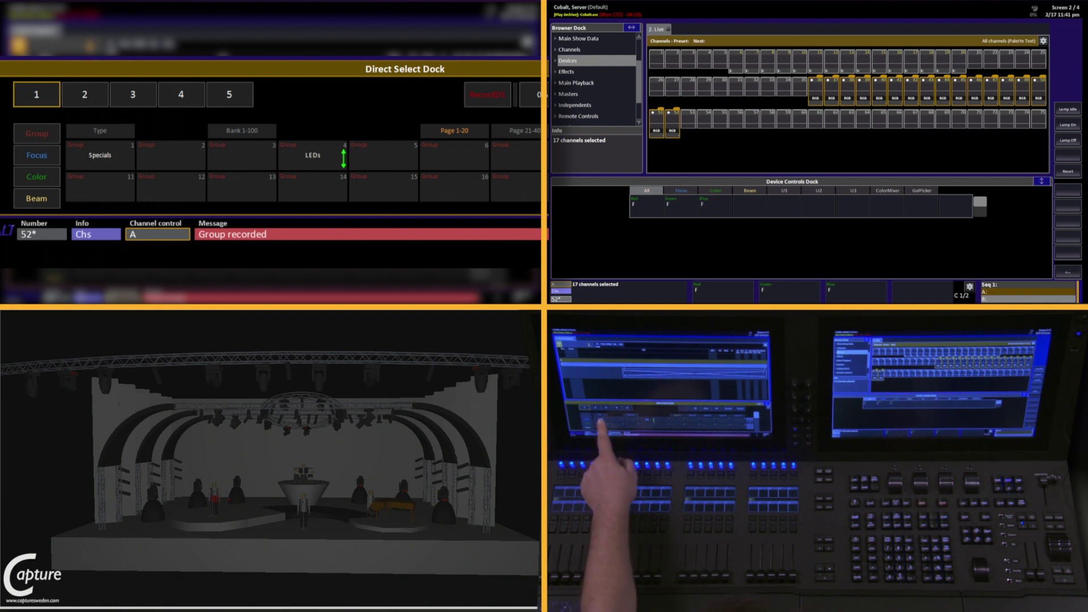
Select the four Specials channels from their tile and set them to full
{"action": "left_click", "coordinate": [100, 155]}
{"action": "key", "text": "f"}
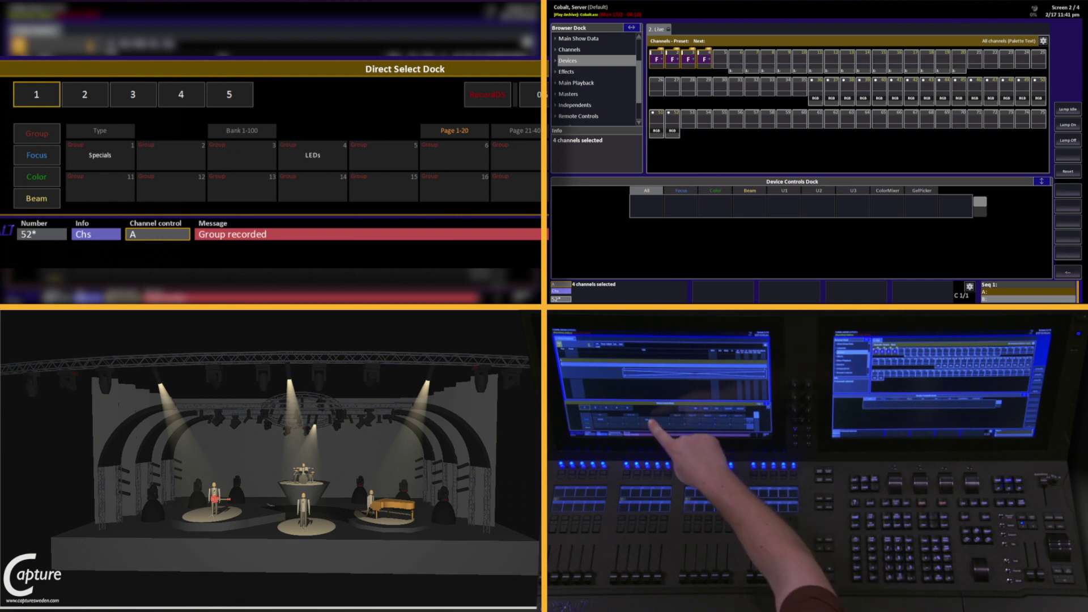
Raise the 17-channel LEDs group to full on the backdrop and dim Specials to 20
{"action": "left_click", "coordinate": [312, 155]}
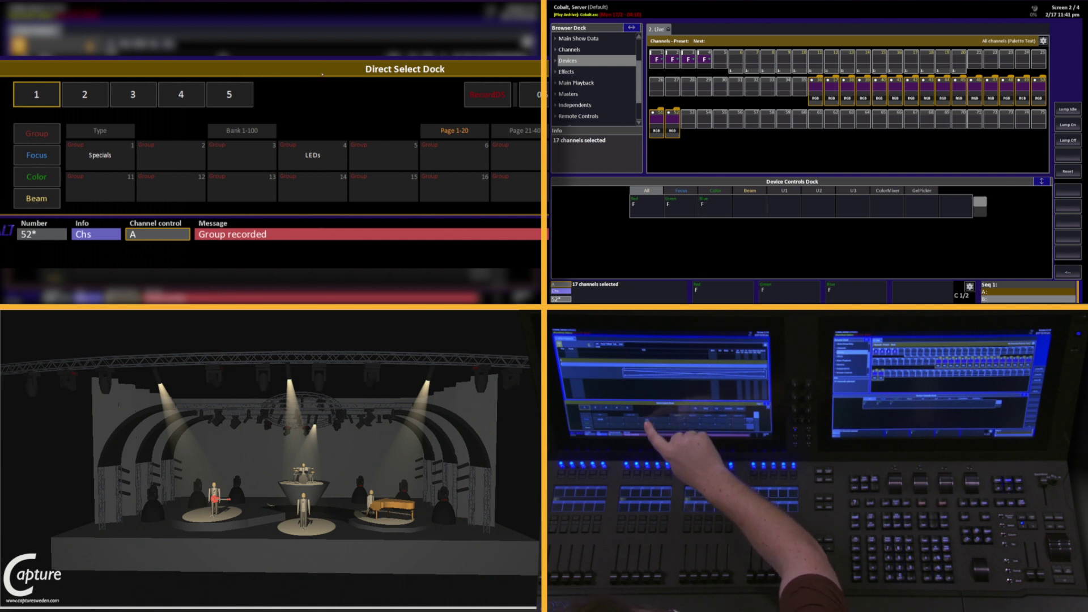
{"action": "left_click_drag", "start_coordinate": [343, 166], "coordinate": [343, 149]}
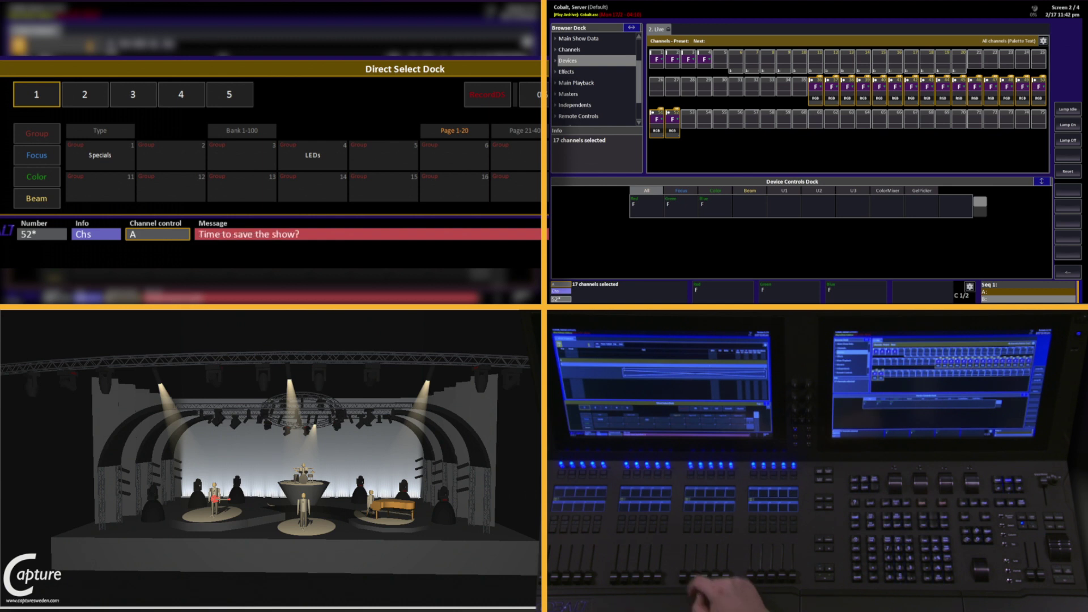
{"action": "left_click_drag", "start_coordinate": [101, 157], "coordinate": [101, 202]}
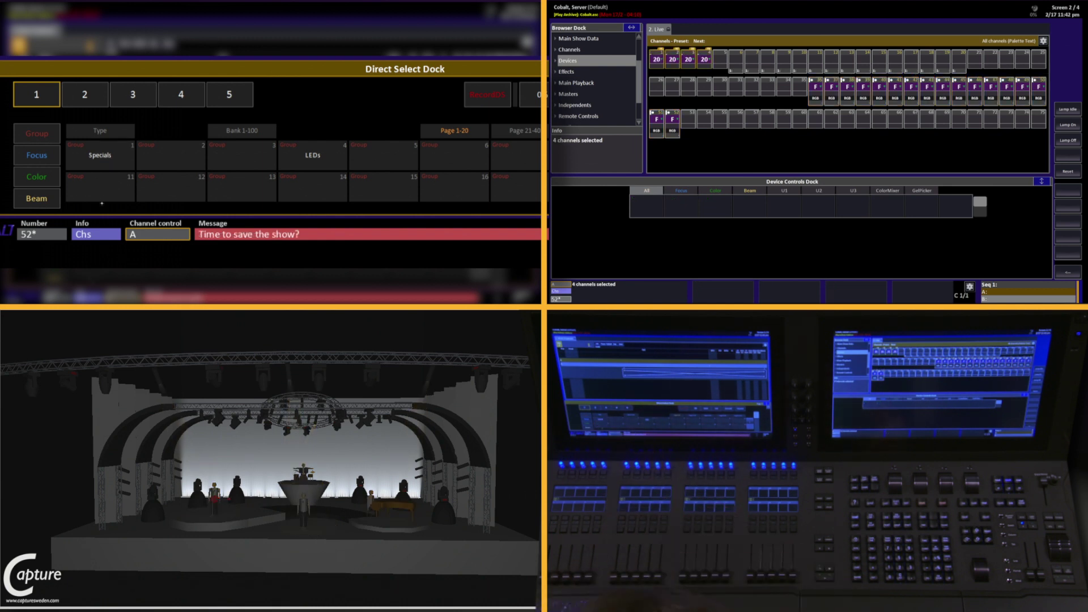